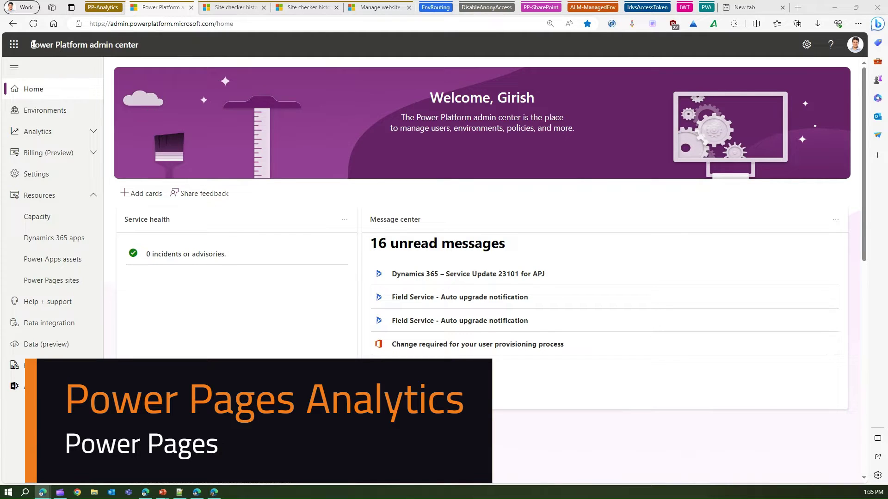
# - Browse the Dataverse, Power Automate and Data export analytics reports, settling on Power Apps analytics
pyautogui.click(91, 133)
pyautogui.click(44, 157)
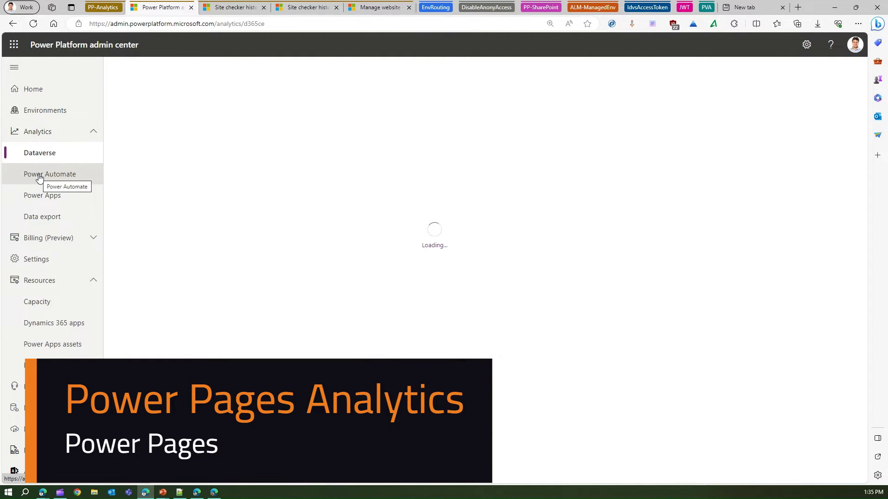
pyautogui.click(39, 176)
pyautogui.click(52, 198)
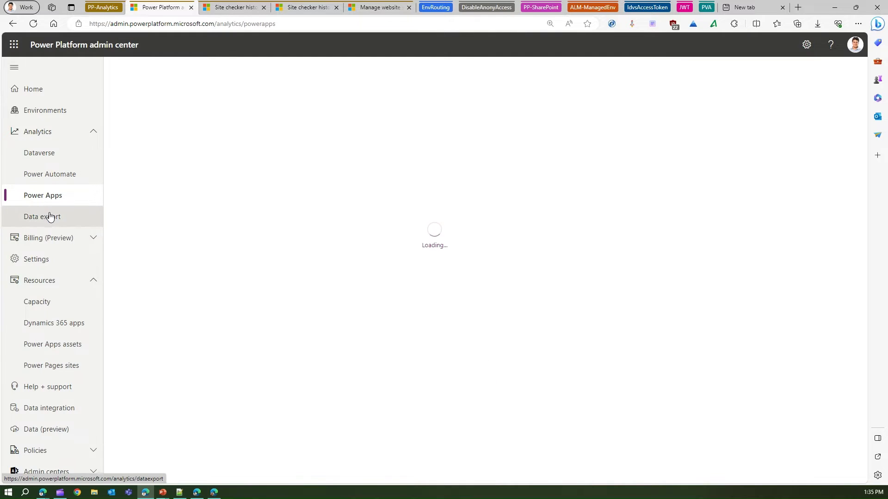
pyautogui.click(51, 219)
pyautogui.click(55, 196)
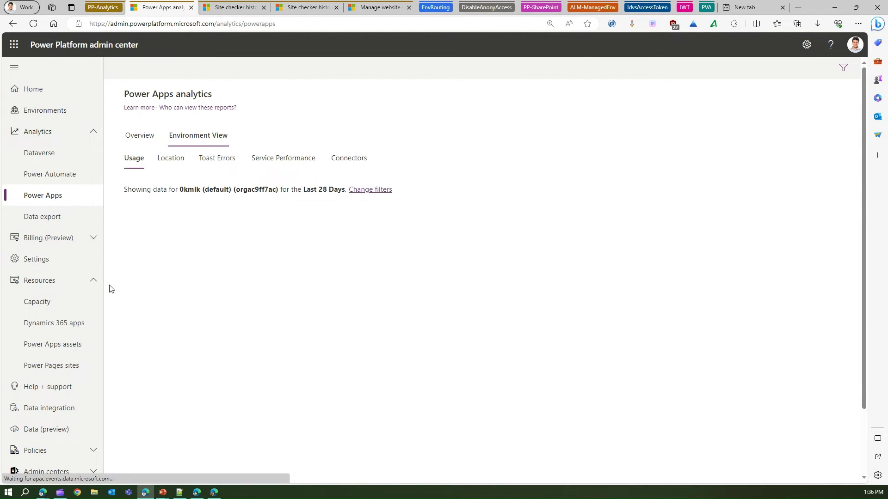
pyautogui.click(95, 282)
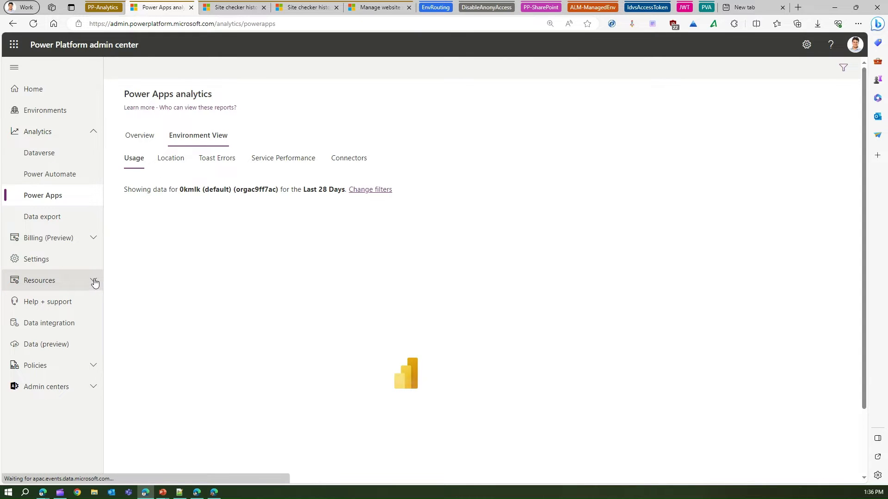
pyautogui.click(95, 281)
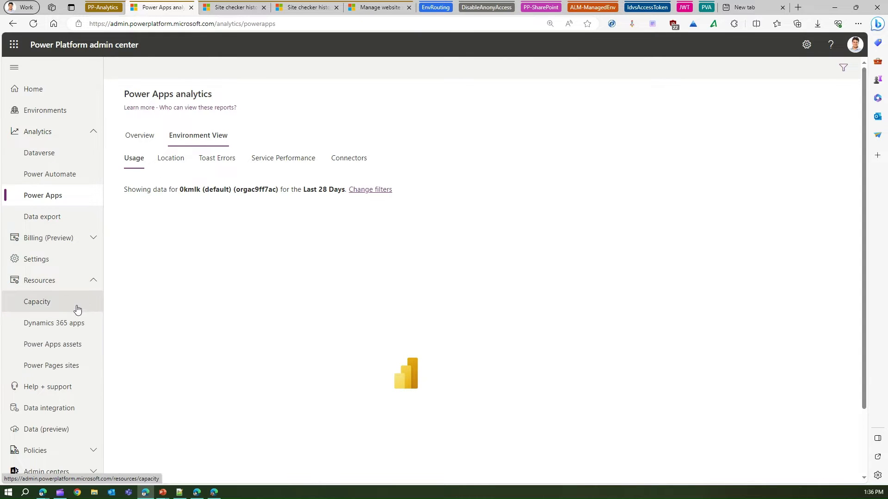
# - Open the Power Pages sites page listing all four sites
pyautogui.click(60, 367)
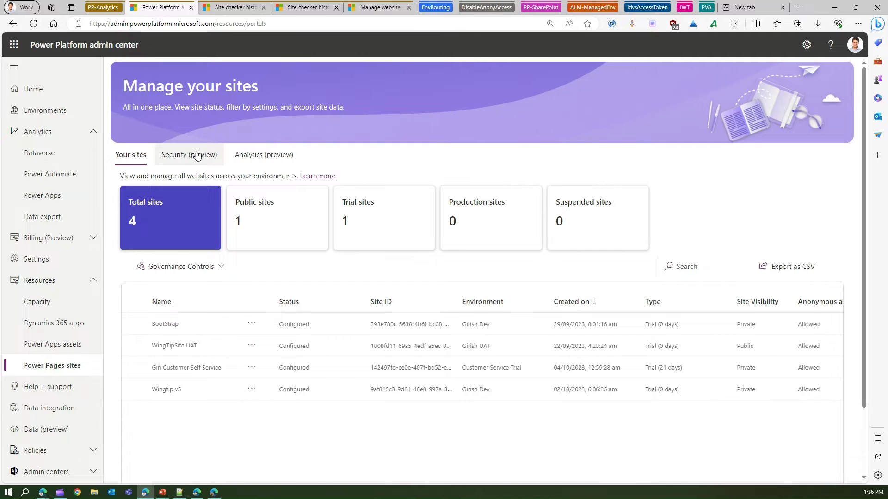
# - Review Security at a glance and the BootStrap site checker results, then bring up the security health docs
pyautogui.click(197, 156)
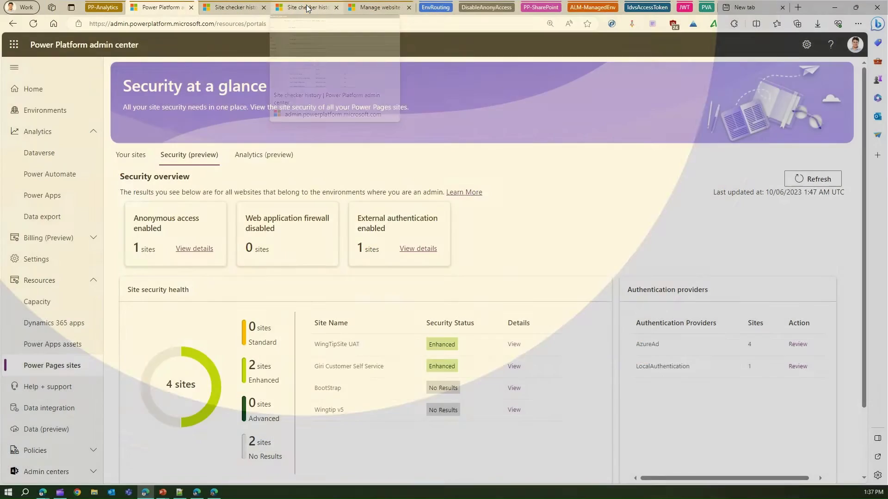
pyautogui.click(307, 8)
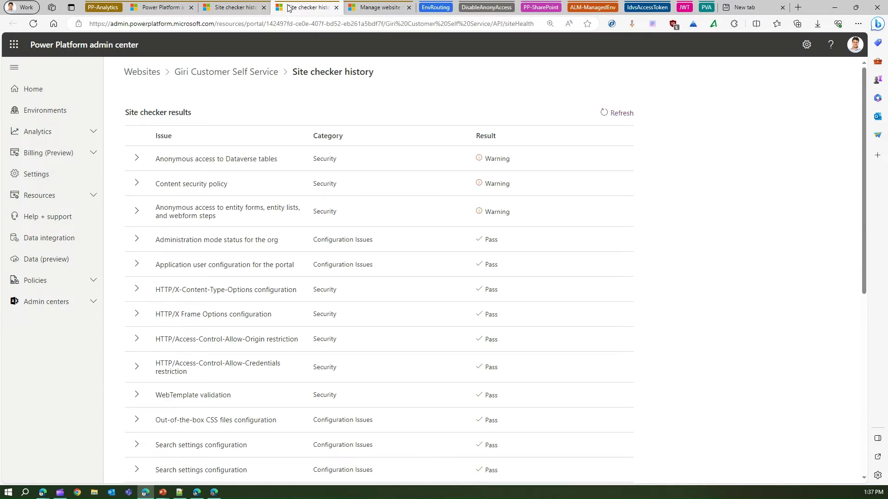
pyautogui.click(246, 8)
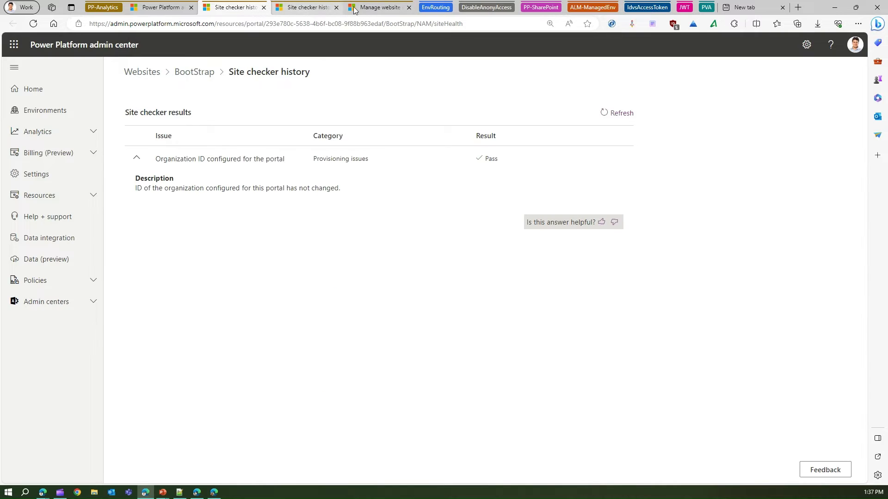
pyautogui.moveTo(357, 9); pyautogui.dragTo(213, 9)
# - Highlight the Standard and Enhanced health status descriptions in the docs table
pyautogui.click(281, 273)
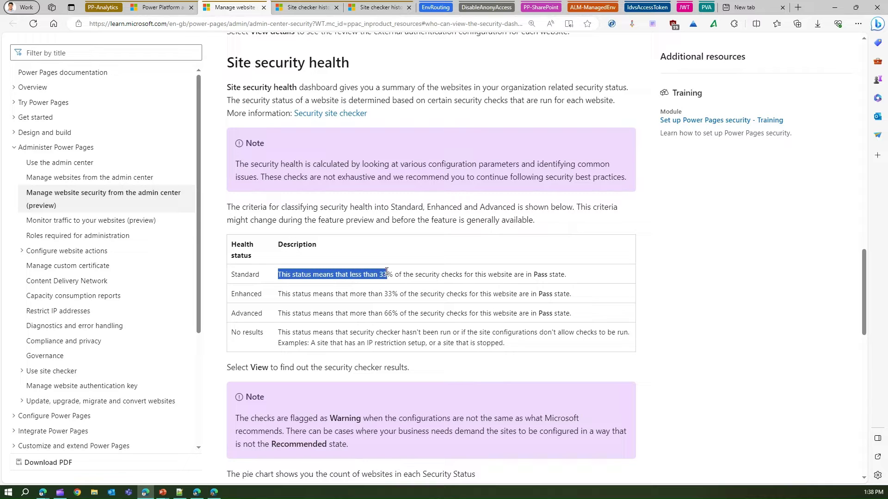
pyautogui.moveTo(477, 274); pyautogui.dragTo(524, 273)
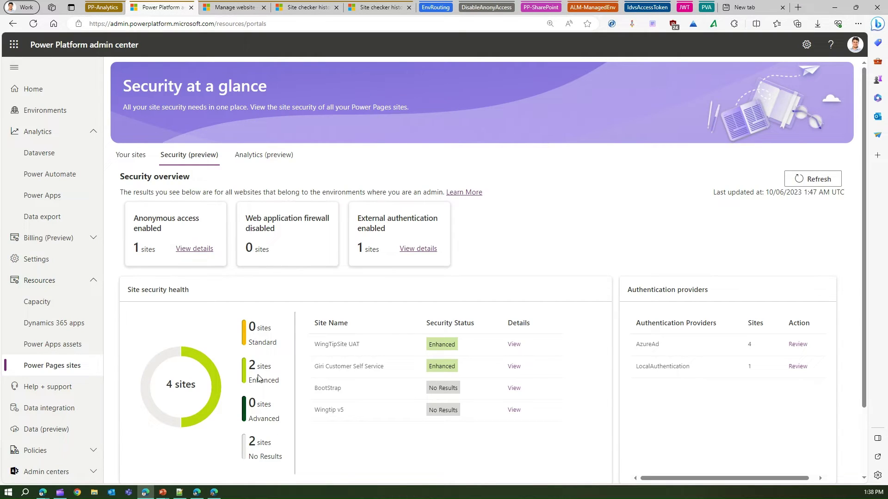
pyautogui.click(230, 7)
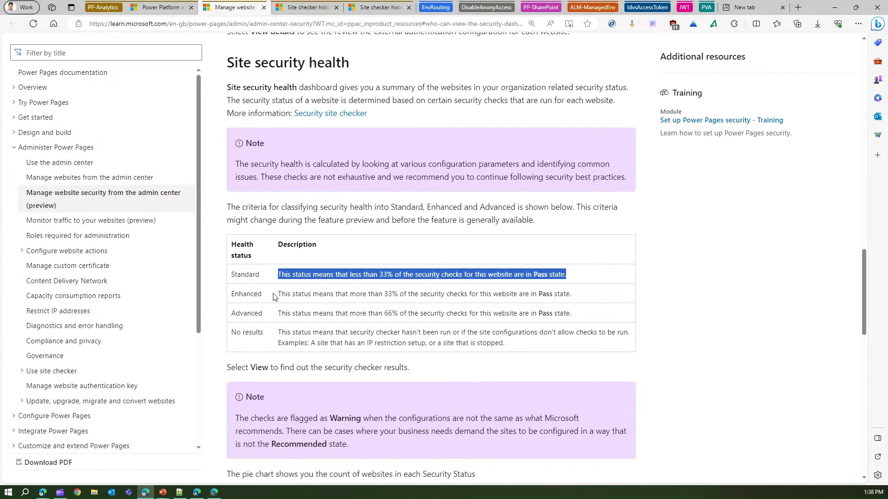
pyautogui.moveTo(276, 294); pyautogui.dragTo(544, 304)
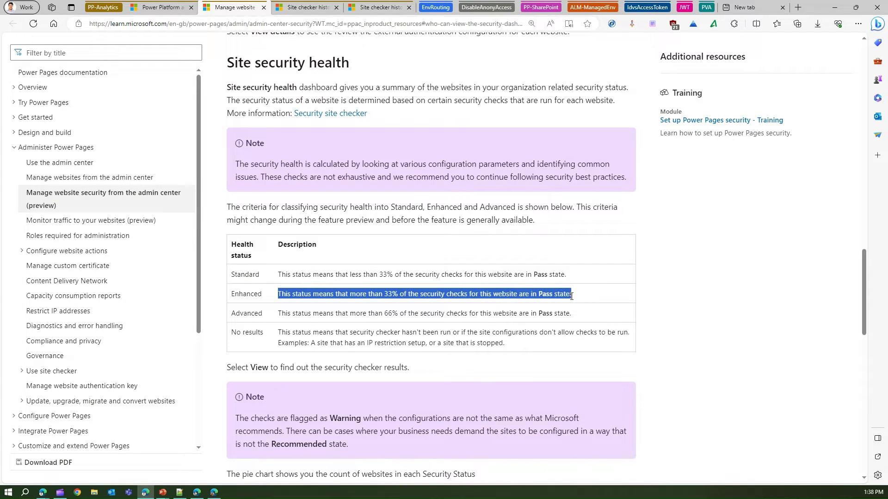
# - Compare with the security summary and highlight the Advanced (over 66%) status description
pyautogui.click(154, 10)
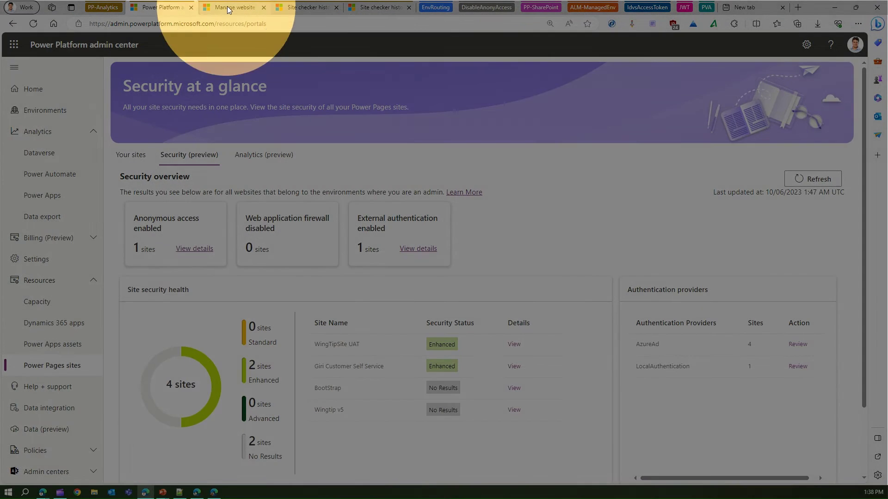
pyautogui.click(235, 7)
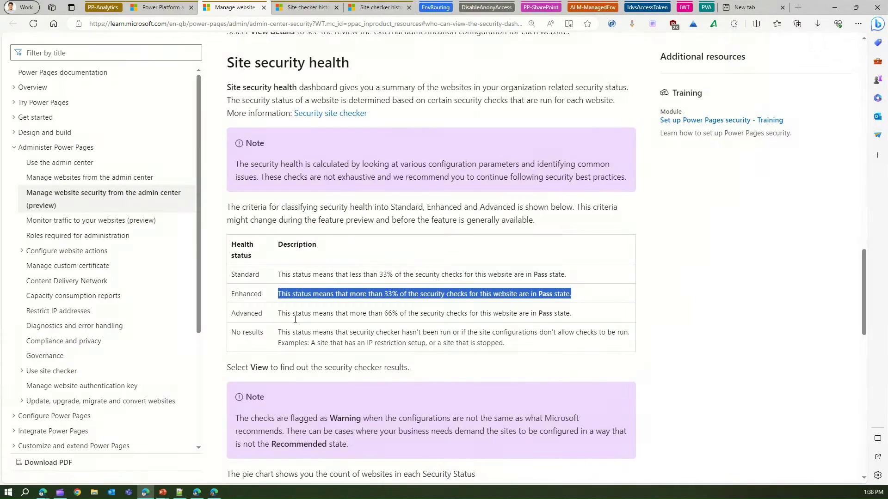
pyautogui.moveTo(278, 316); pyautogui.dragTo(355, 314)
pyautogui.moveTo(417, 313); pyautogui.dragTo(542, 313)
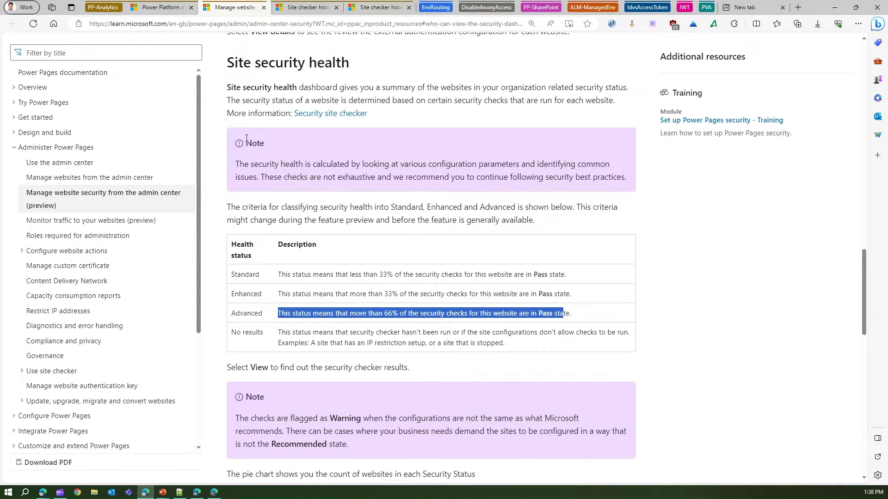
pyautogui.click(163, 12)
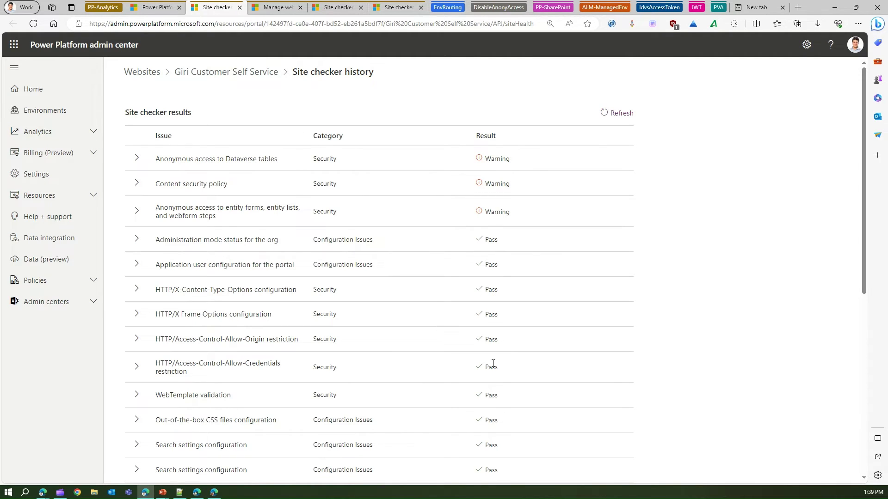
# - Move between the Power Pages sites overview and the site checker history results
pyautogui.scroll(-7, 502, 393)
pyautogui.scroll(7, 509, 361)
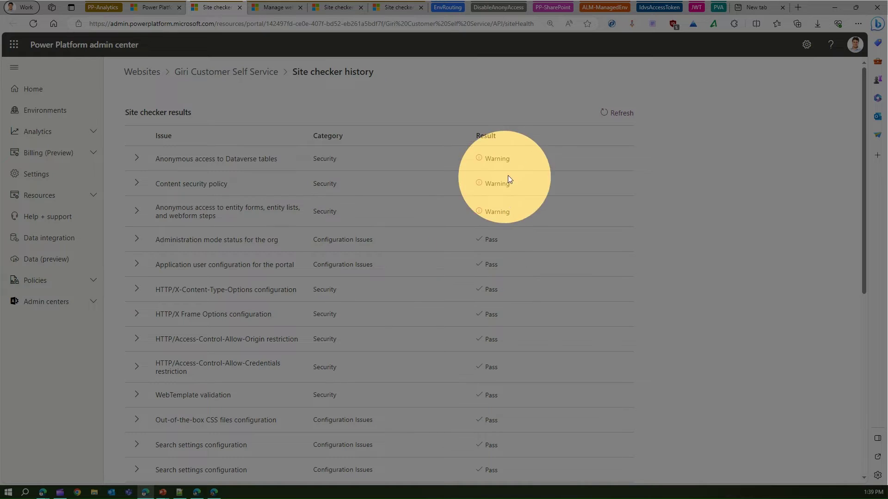
pyautogui.click(155, 8)
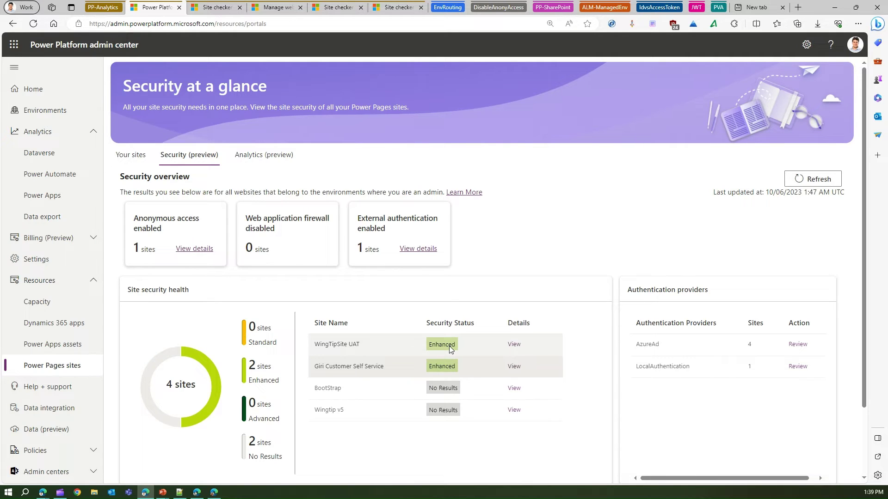
pyautogui.click(209, 7)
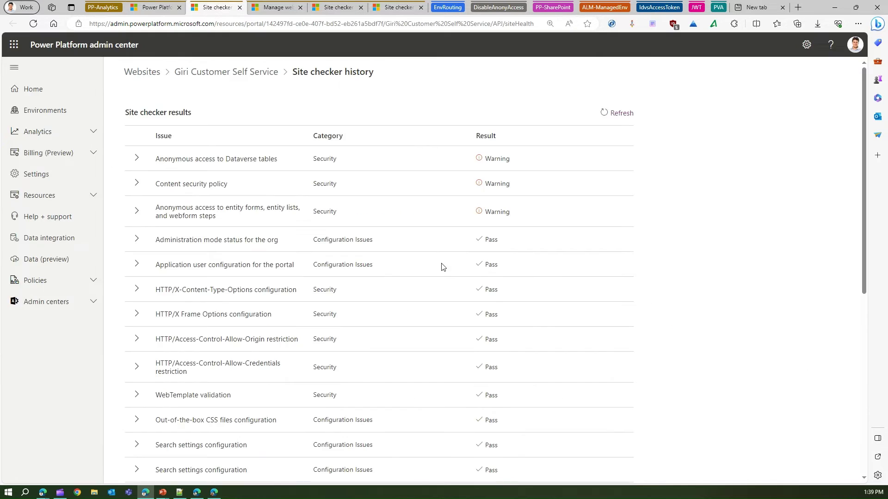
# - Inspect the Content security policy warning details, then open the Analytics (preview) usage view
pyautogui.click(143, 187)
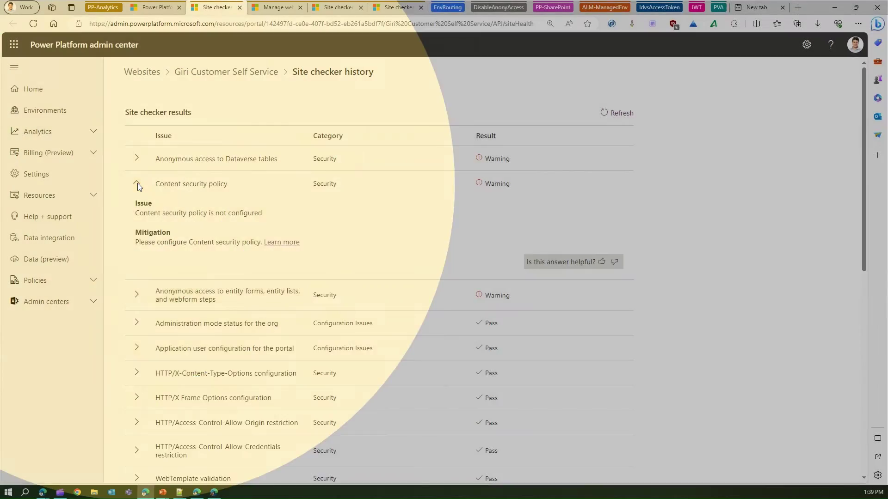
pyautogui.click(137, 185)
pyautogui.click(155, 7)
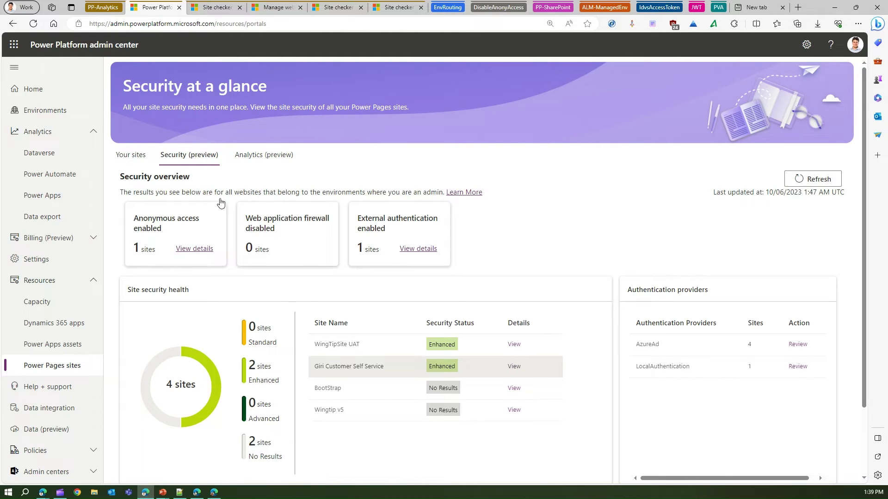
pyautogui.click(262, 157)
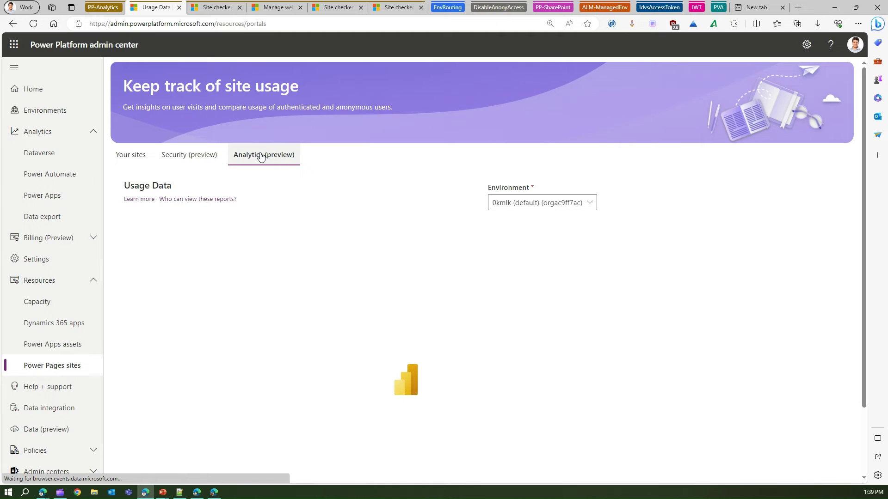
# - Switch the usage report to the UAT environment, leaving Site ID set to All
pyautogui.click(534, 203)
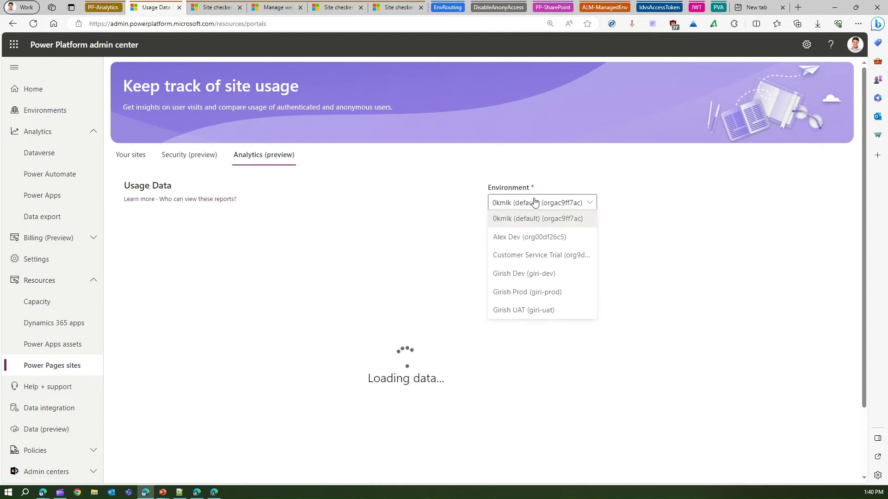
pyautogui.click(509, 312)
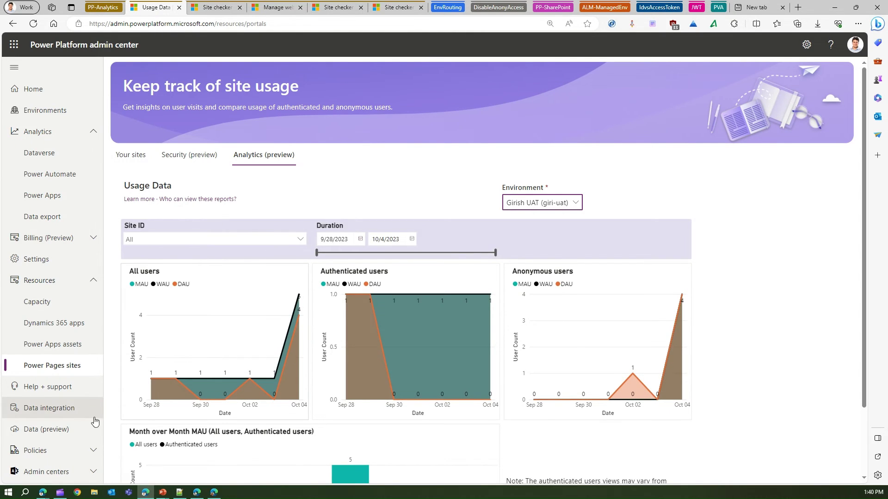
pyautogui.click(153, 239)
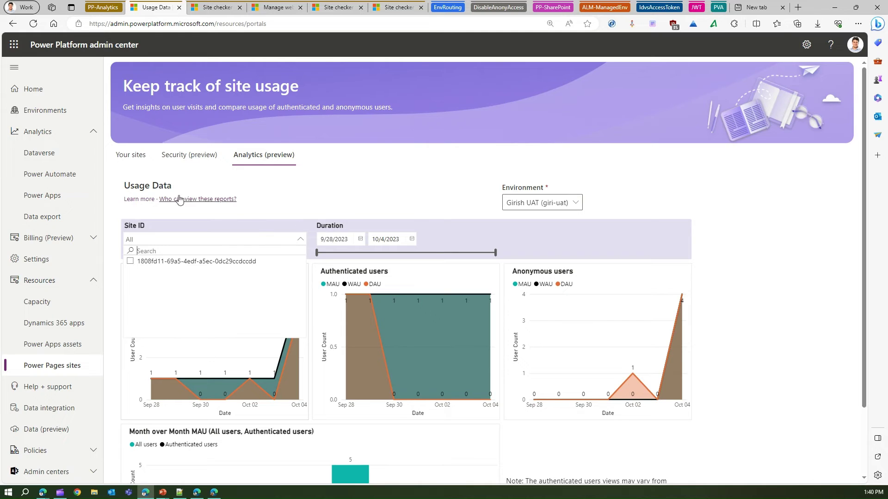
pyautogui.click(222, 215)
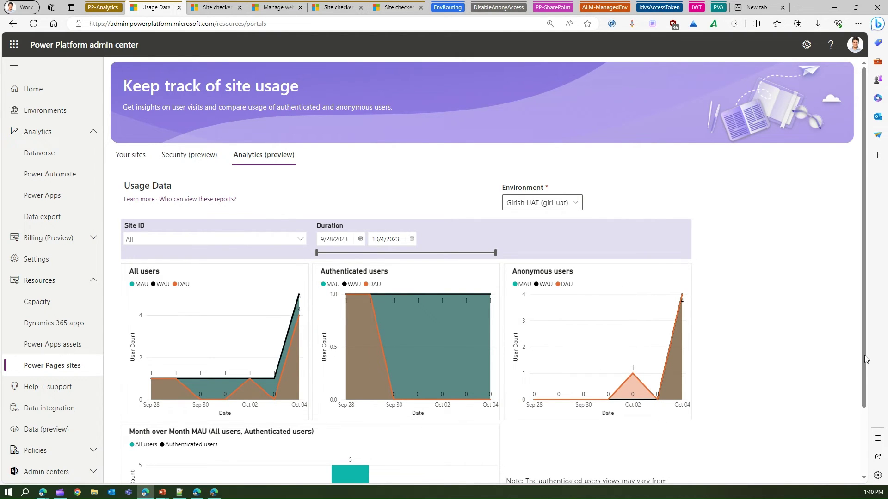
# - Review the UAT usage charts down to Month over Month MAU (September 1, October 5)
pyautogui.scroll(-2, 873, 422)
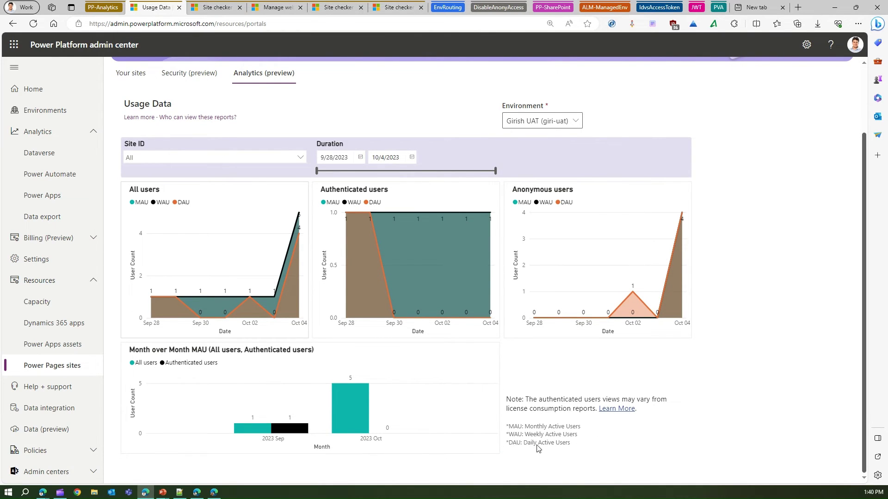
pyautogui.scroll(1, 859, 420)
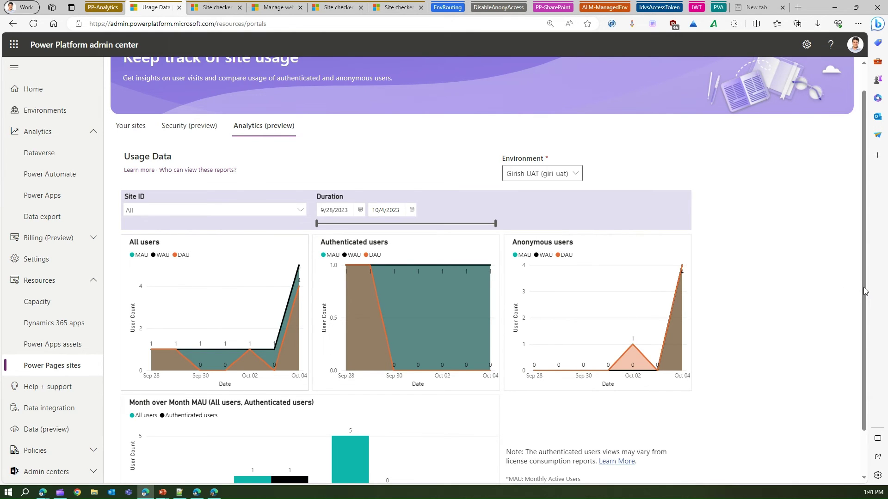
pyautogui.moveTo(865, 291); pyautogui.dragTo(864, 317)
pyautogui.click(575, 147)
pyautogui.click(577, 147)
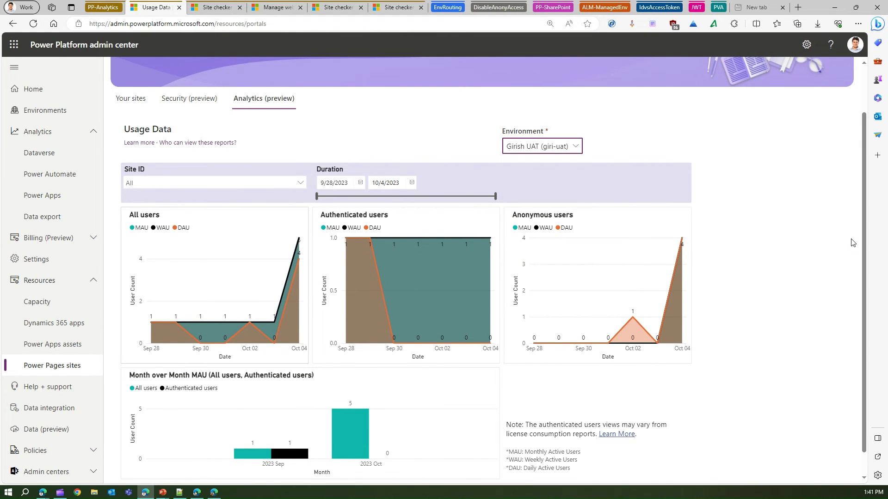
pyautogui.scroll(-1, 861, 248)
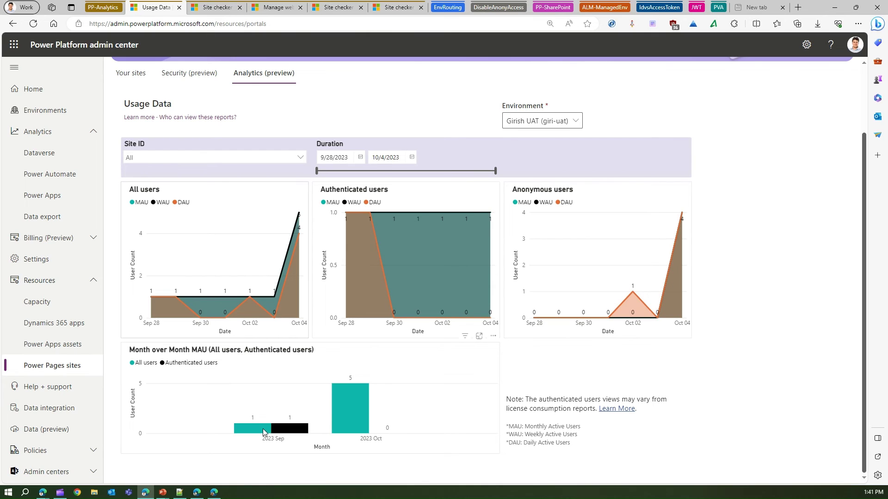
pyautogui.moveTo(264, 429)
pyautogui.moveTo(864, 204); pyautogui.dragTo(861, 187)
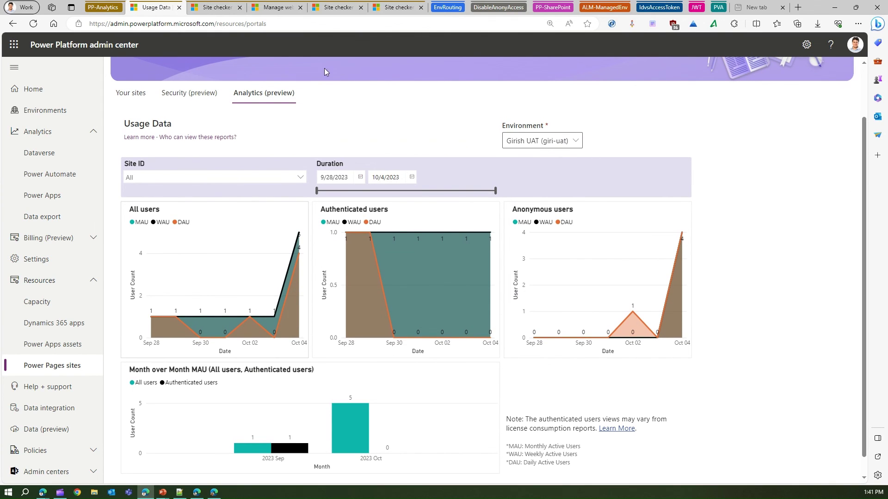
# - Jump to Security (preview) and back to the Analytics (preview) usage report
pyautogui.click(195, 93)
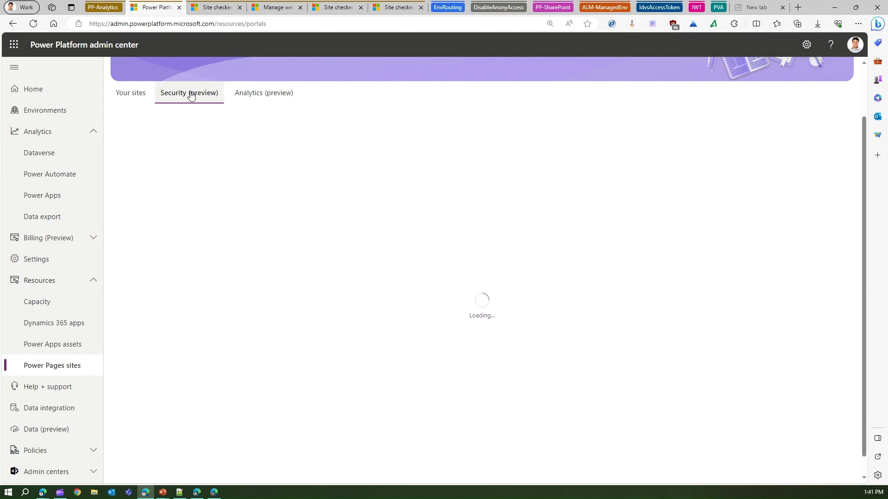
pyautogui.click(261, 93)
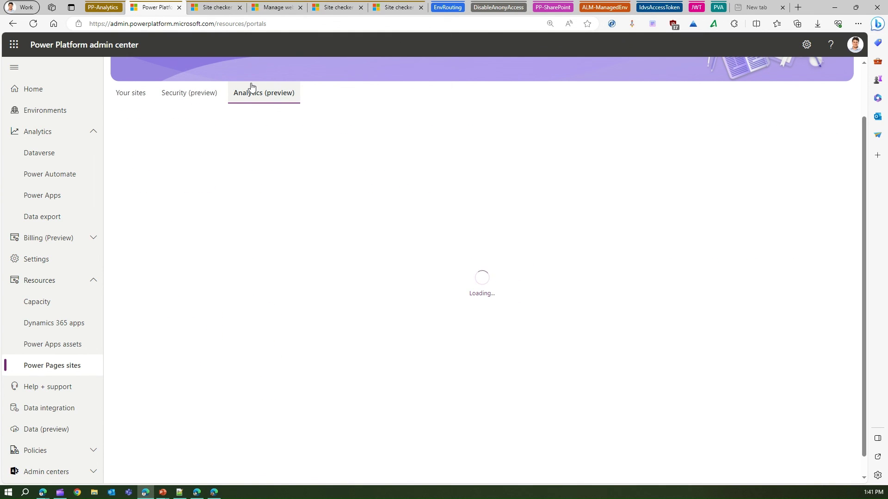